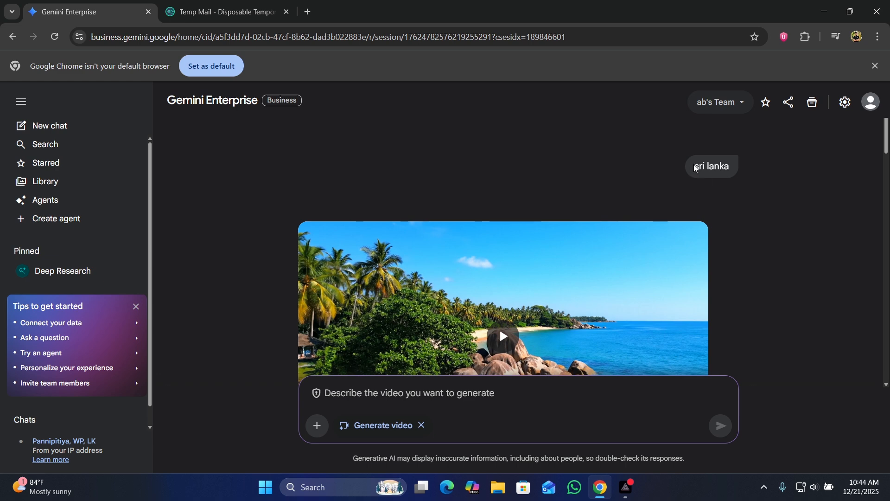
# Play the generated videos for the "sri lanka" and "sri lanka colombo" prompts in the chat
pyautogui.scroll(-3, 608, 167)
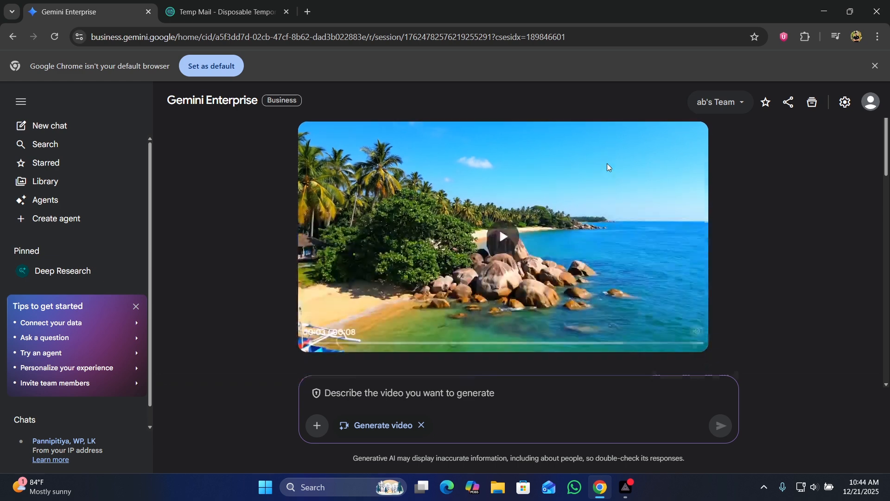
pyautogui.click(508, 218)
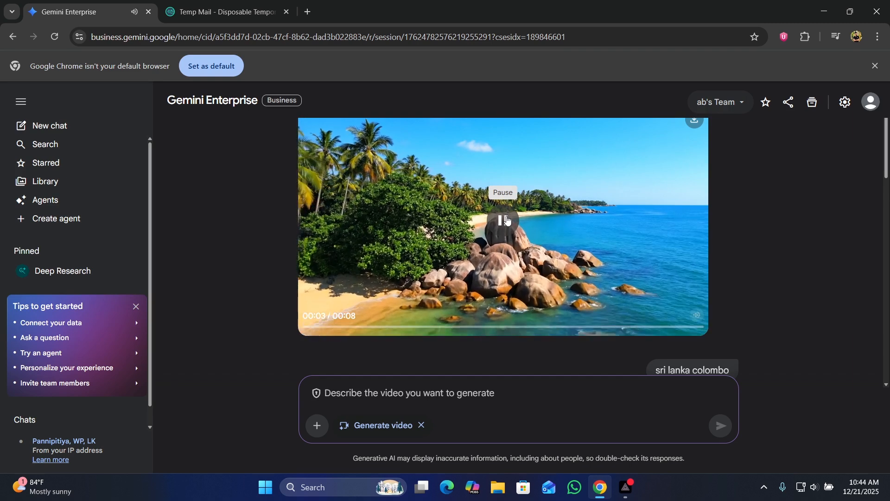
pyautogui.click(507, 221)
pyautogui.scroll(-4, 483, 257)
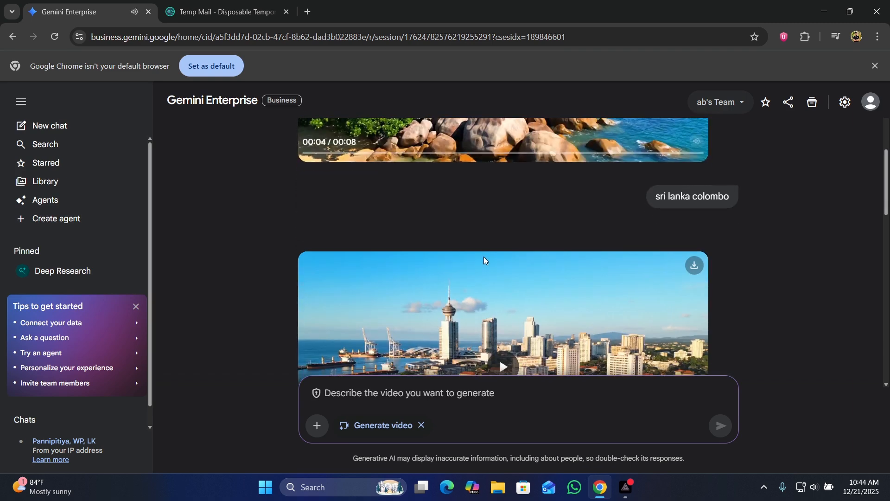
pyautogui.scroll(-3, 513, 239)
pyautogui.click(496, 246)
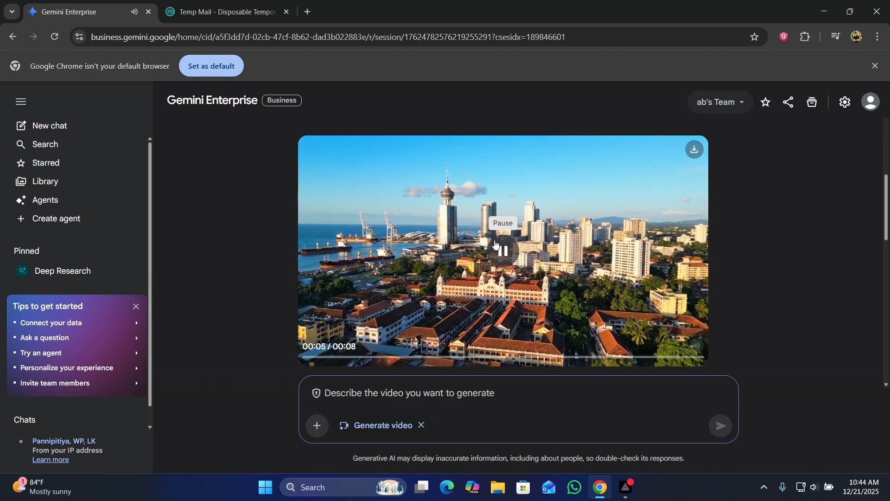
pyautogui.scroll(-5, 495, 240)
pyautogui.scroll(3, 494, 235)
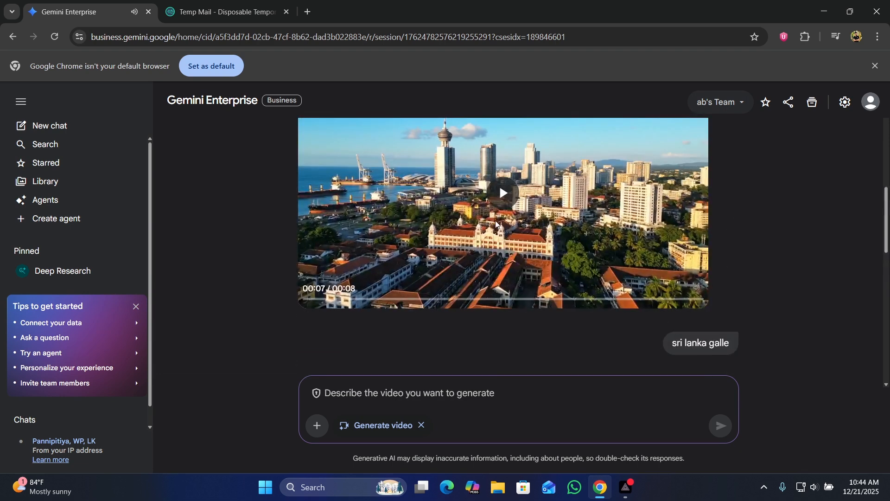
# Play the videos for the "sri lanka galle" and "sri lanka sigiriya" prompts and look back over the conversation
pyautogui.scroll(-3, 533, 204)
pyautogui.scroll(-4, 532, 238)
pyautogui.click(501, 223)
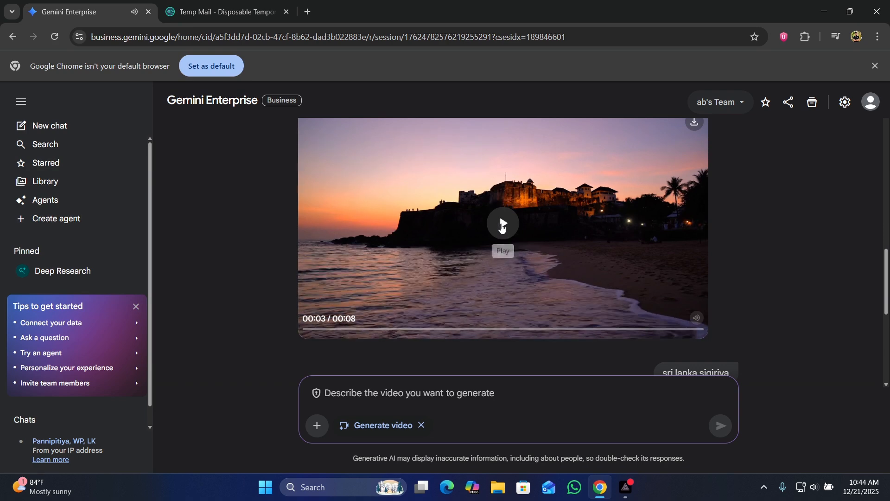
pyautogui.scroll(-5, 501, 226)
pyautogui.scroll(-1, 499, 294)
pyautogui.click(500, 250)
pyautogui.click(500, 251)
pyautogui.scroll(-1, 500, 251)
pyautogui.scroll(12, 534, 232)
pyautogui.scroll(5, 533, 229)
pyautogui.scroll(-3, 533, 229)
pyautogui.scroll(-14, 533, 229)
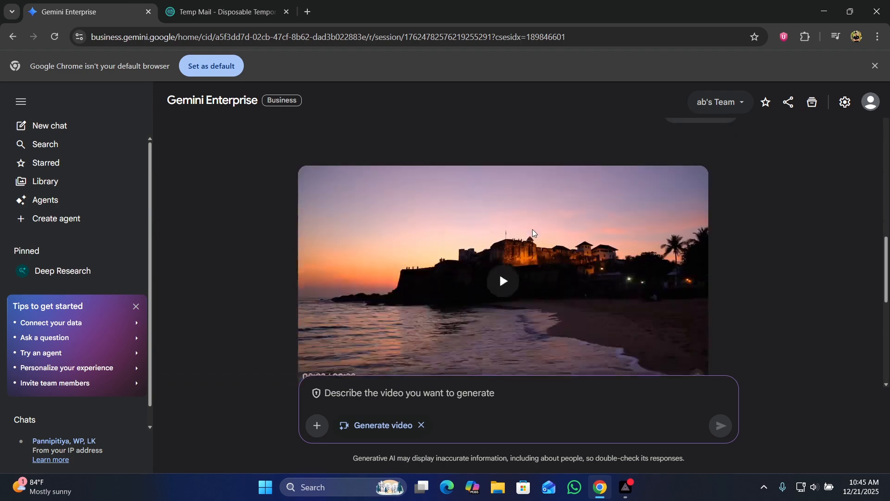
pyautogui.scroll(15, 532, 229)
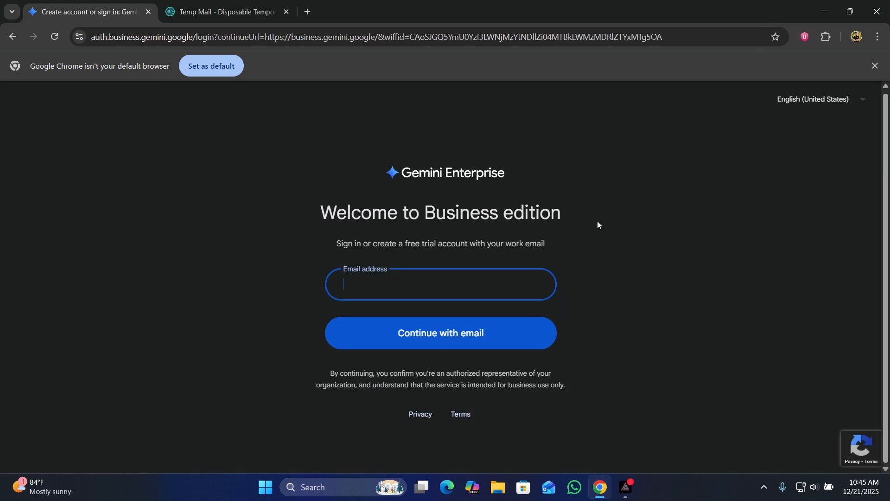
# Close the existing Temp Mail page, search Google for "temp mail" in a new tab and open the temp-mail.org site
pyautogui.click(287, 13)
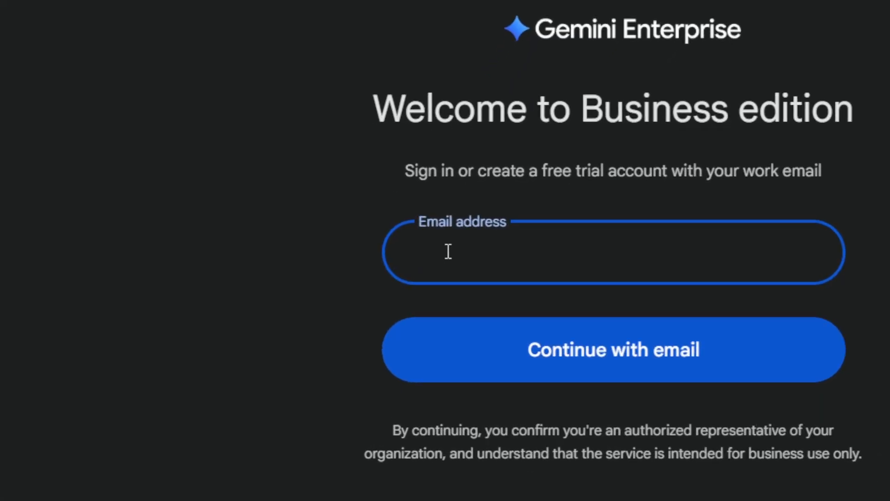
pyautogui.hotkey('ctrl', 't')
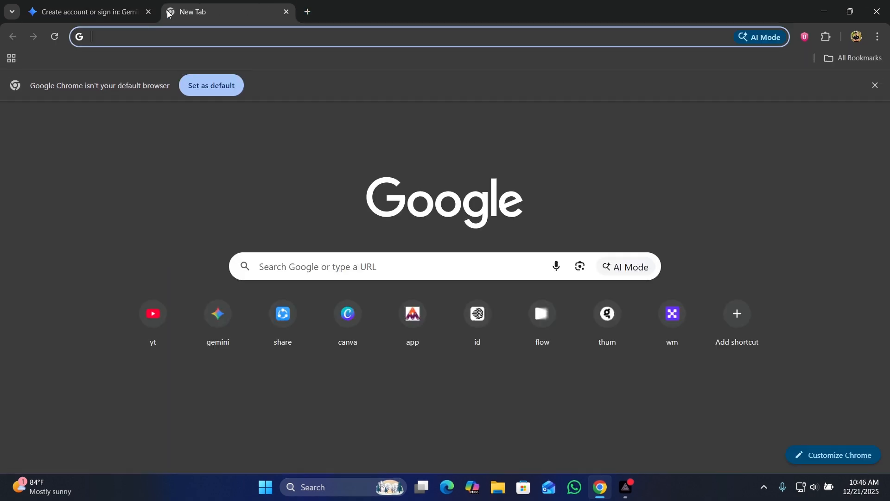
pyautogui.click(357, 267)
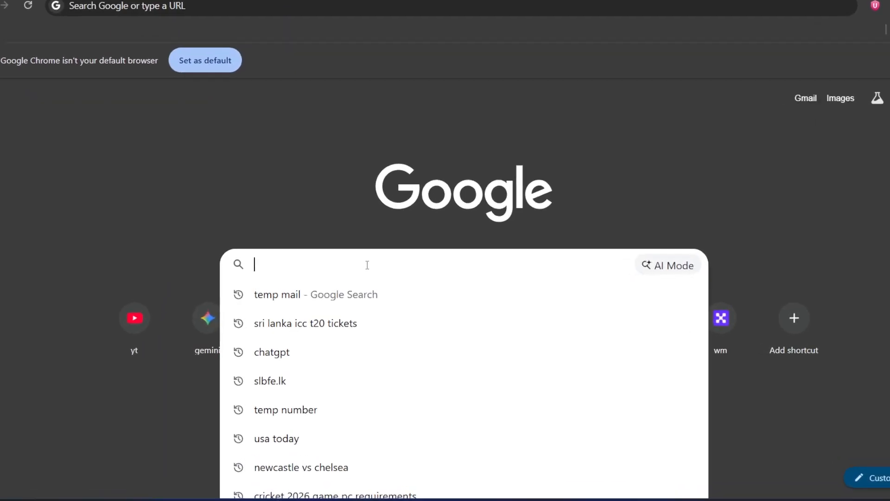
pyautogui.click(284, 302)
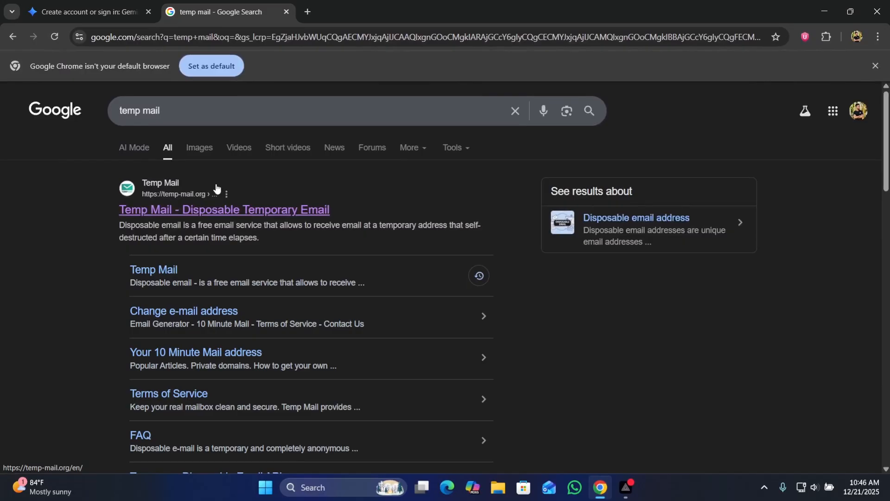
pyautogui.click(182, 213)
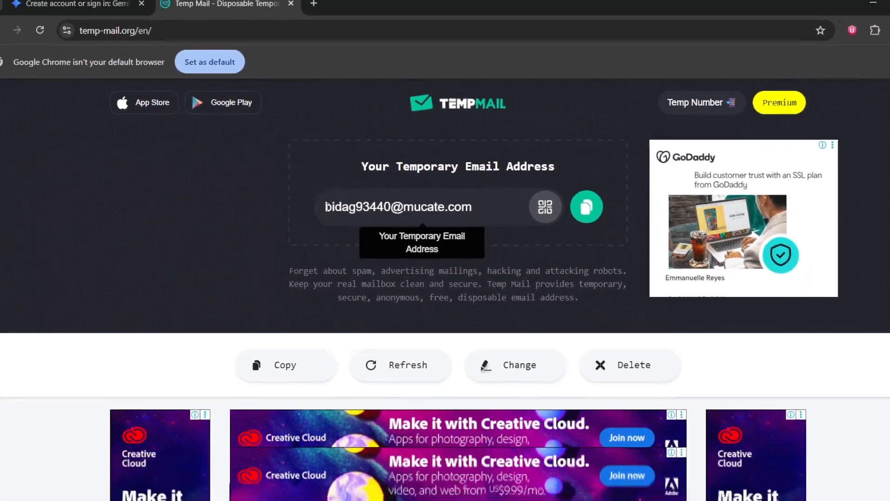
# Copy the temporary email address and submit it as the email address on the Gemini Enterprise sign-in page
pyautogui.moveTo(381, 267); pyautogui.dragTo(612, 275)
pyautogui.click(468, 203)
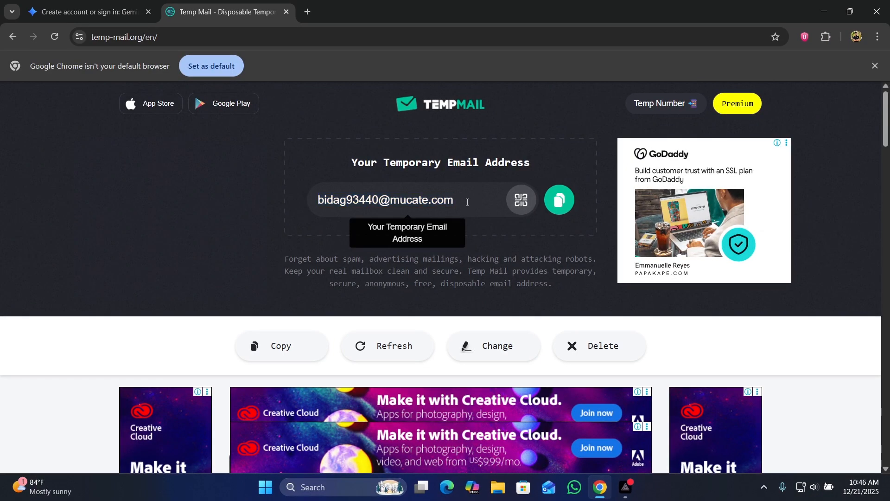
pyautogui.click(559, 201)
pyautogui.click(88, 11)
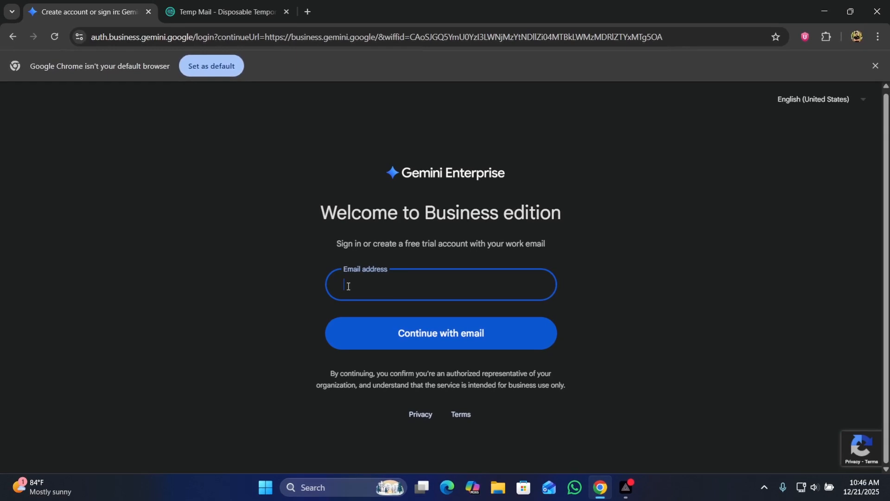
pyautogui.hotkey('ctrl', 'v')
pyautogui.click(431, 342)
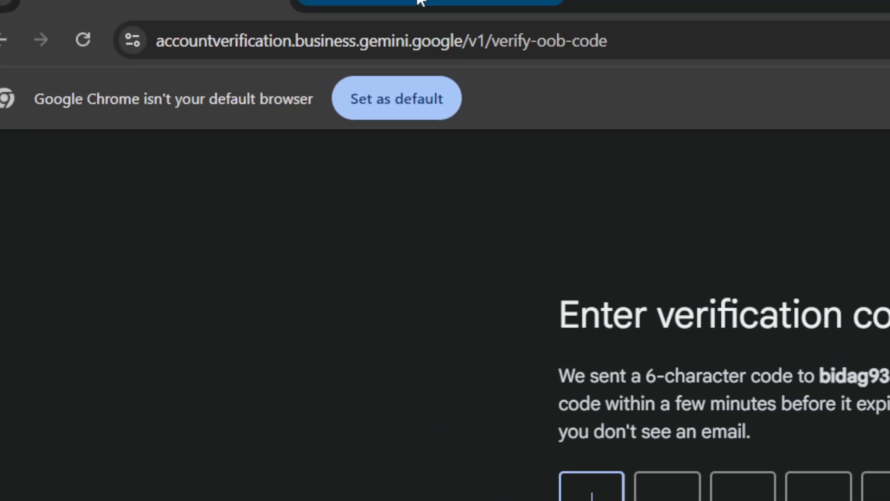
# Refresh the Temp Mail inbox, open the Gemini Enterprise verification email and copy its one-time code
pyautogui.click(420, 1)
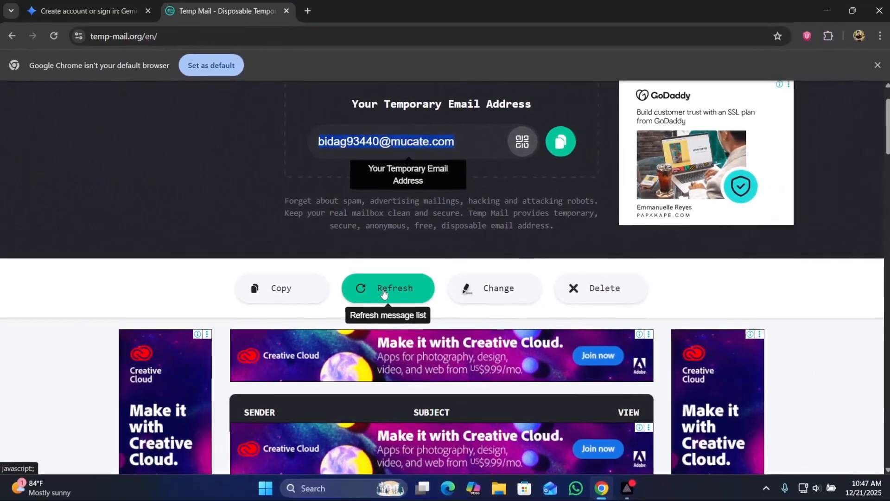
pyautogui.click(423, 277)
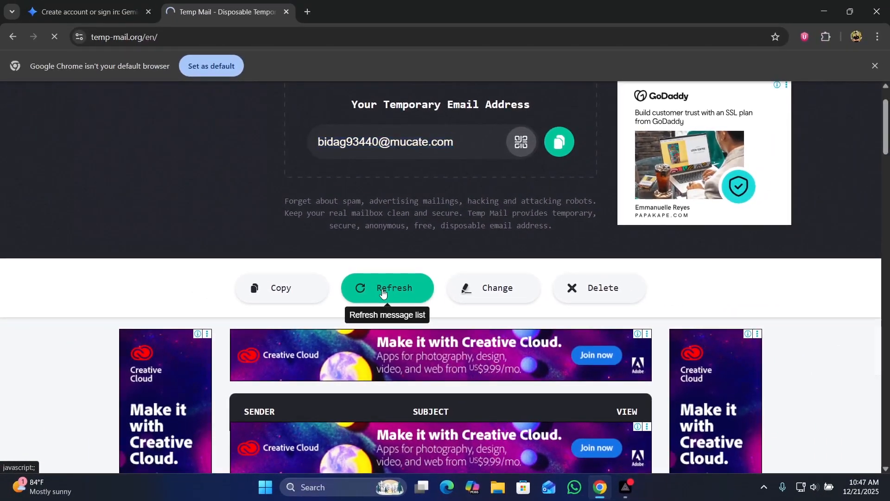
pyautogui.scroll(-5, 384, 294)
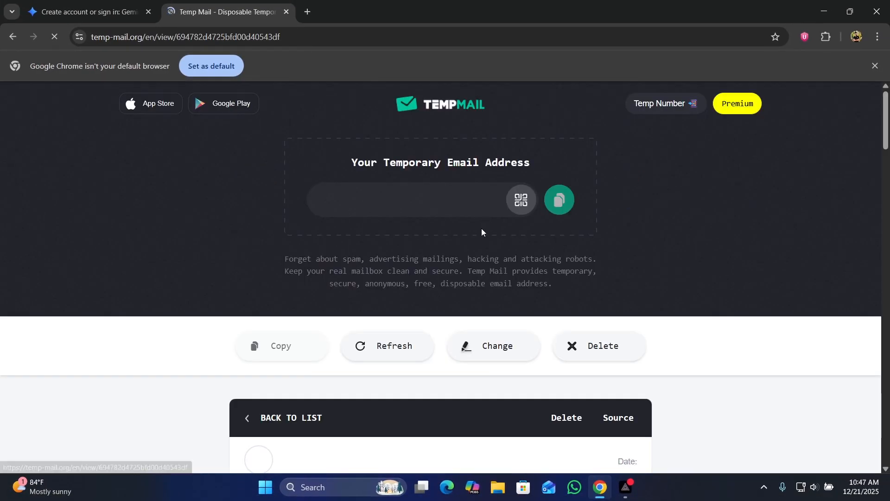
pyautogui.scroll(-6, 460, 313)
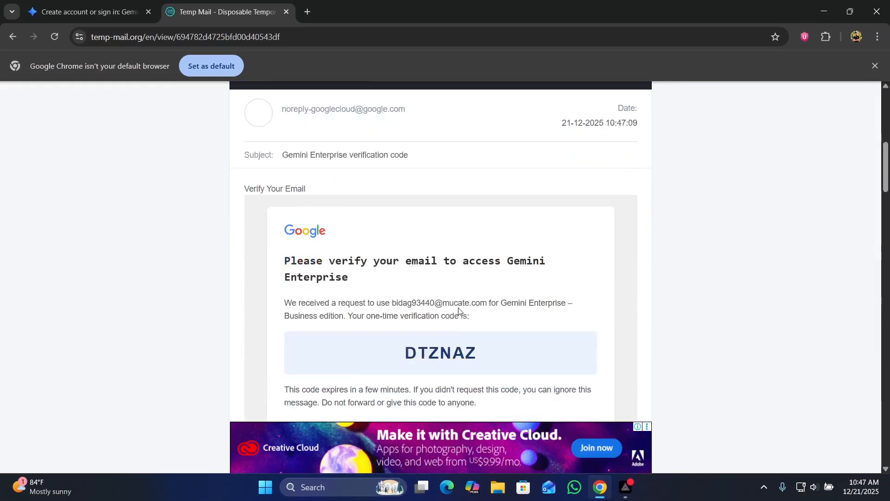
pyautogui.moveTo(406, 229); pyautogui.dragTo(493, 238)
pyautogui.rightClick(460, 233)
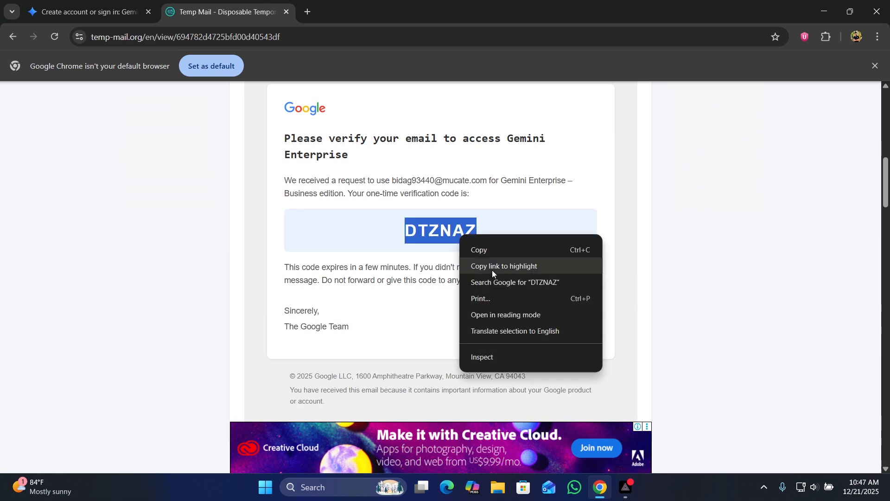
pyautogui.click(477, 250)
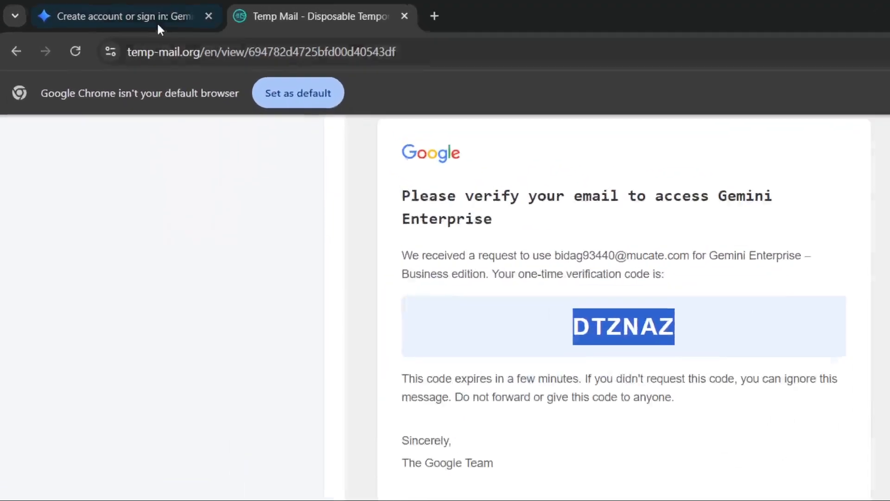
# Paste the verification code into the Gemini Enterprise verification page and submit it
pyautogui.click(107, 12)
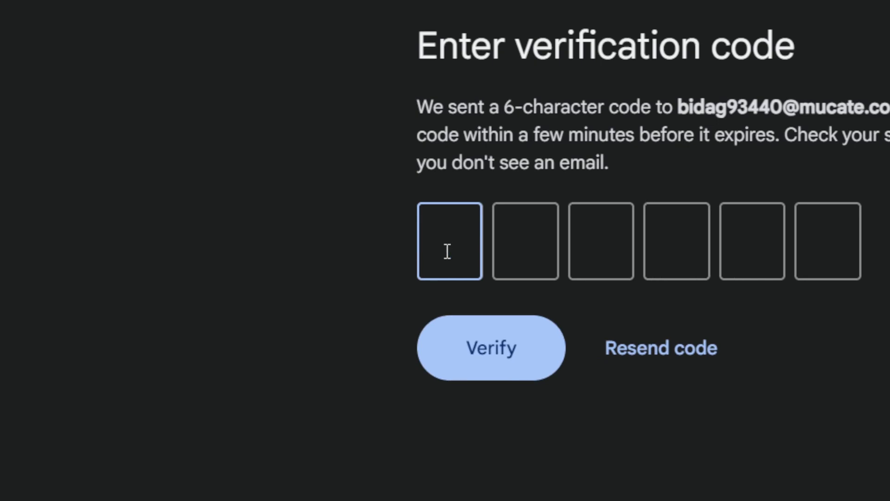
pyautogui.hotkey('ctrl', 'v')
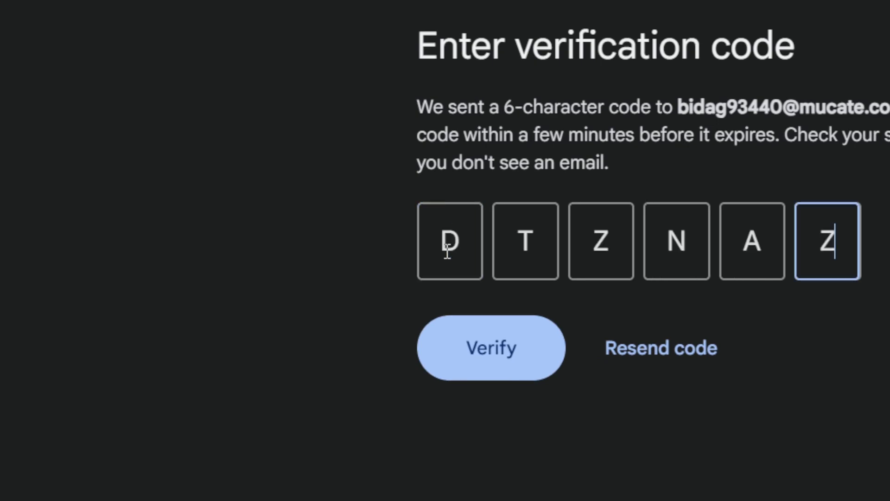
pyautogui.click(486, 361)
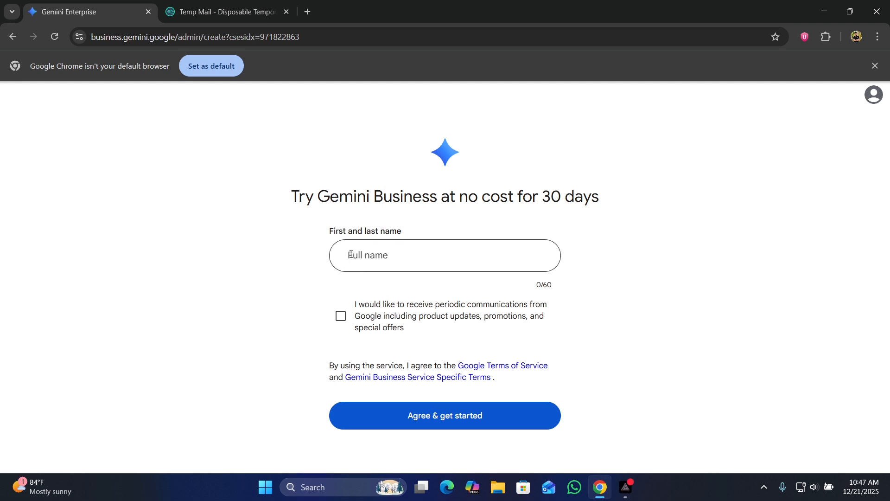
# Enter the full name, opt in to periodic communications from Google, and agree to start the Gemini Business trial
pyautogui.click(351, 256)
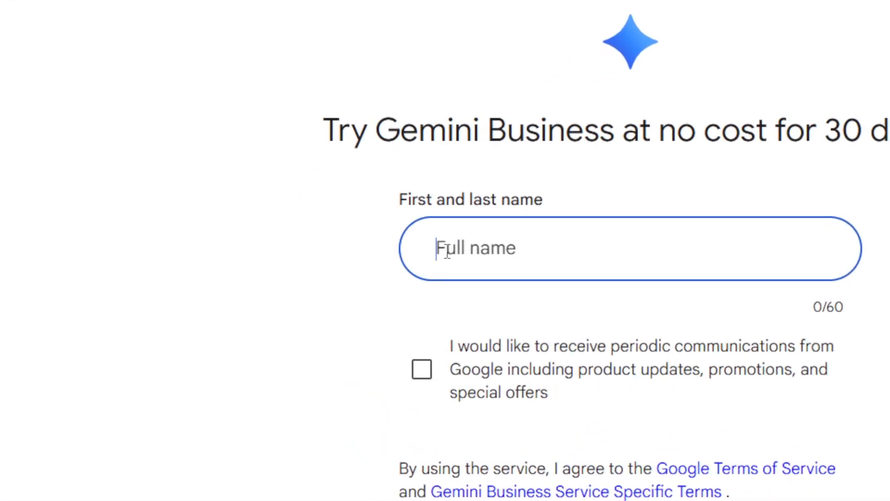
pyautogui.write('a')
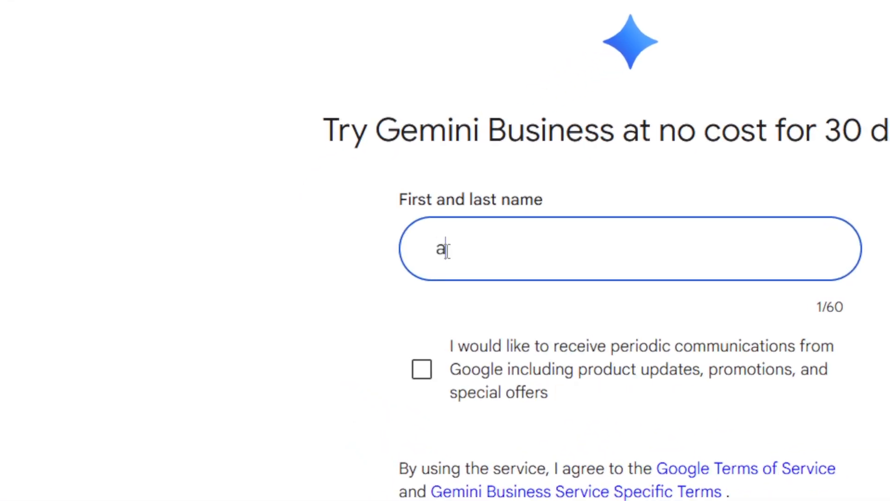
pyautogui.write('bc')
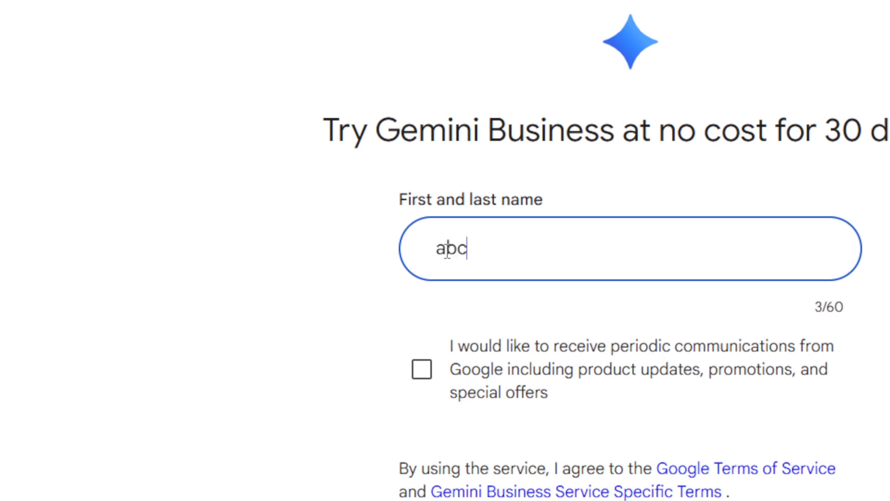
pyautogui.click(432, 374)
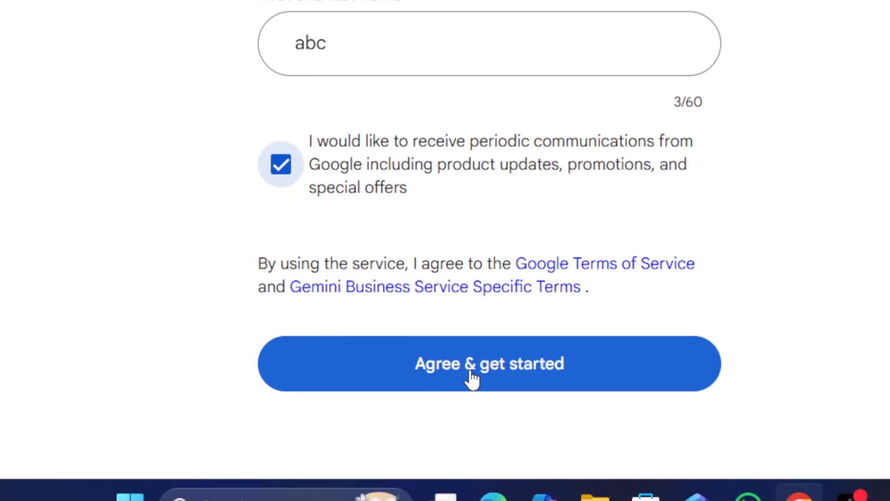
pyautogui.click(513, 429)
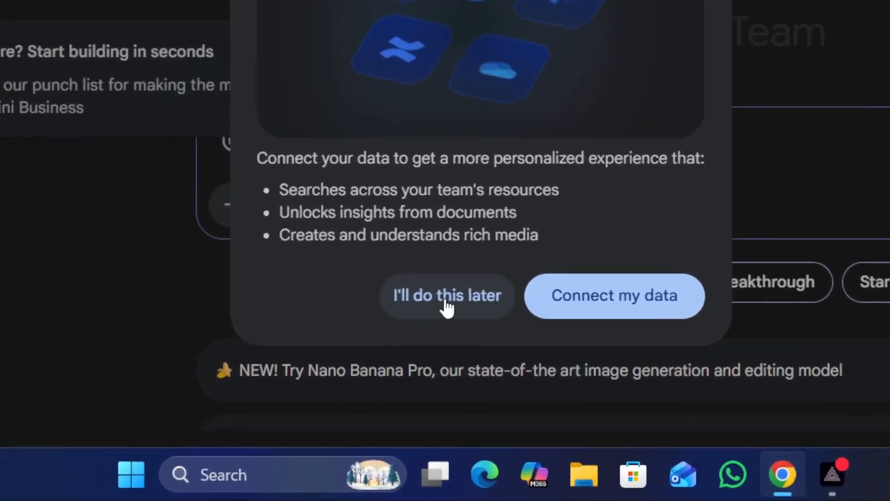
# Postpone connecting data and dismiss the "New here? Start building in seconds" tip
pyautogui.click(435, 376)
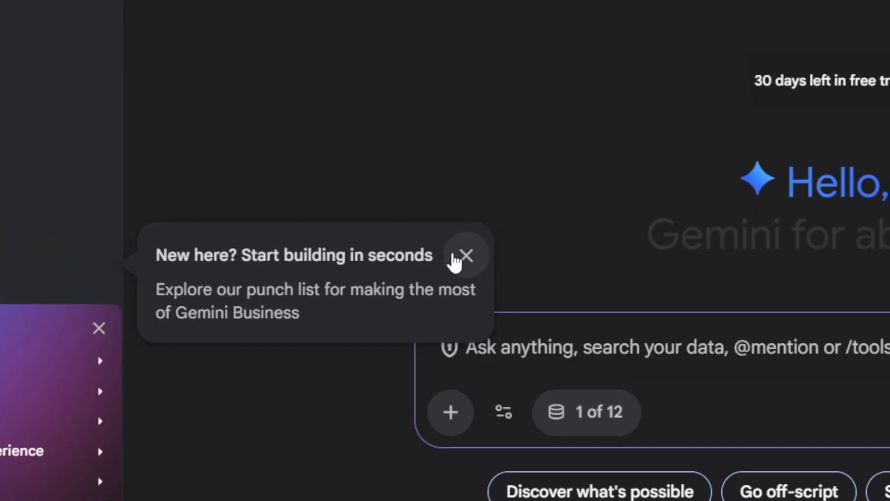
pyautogui.click(352, 100)
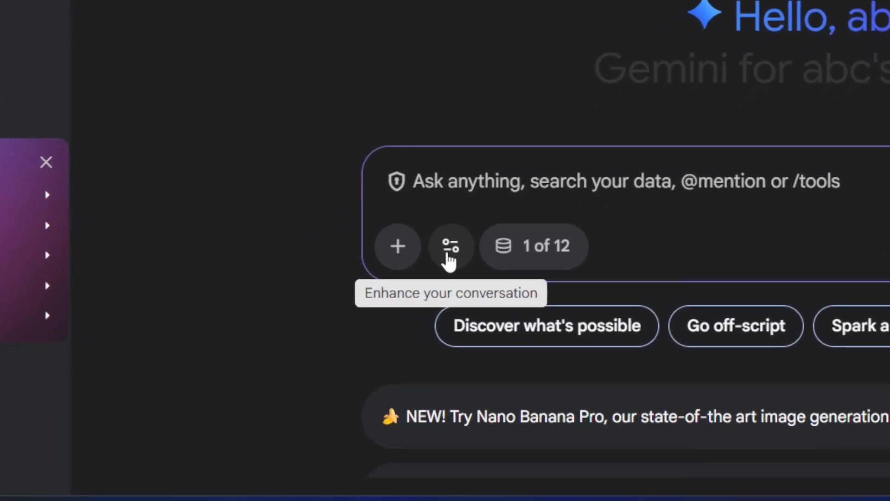
# Switch the chat to video generation and submit the prompt "sri lanka"
pyautogui.click(342, 352)
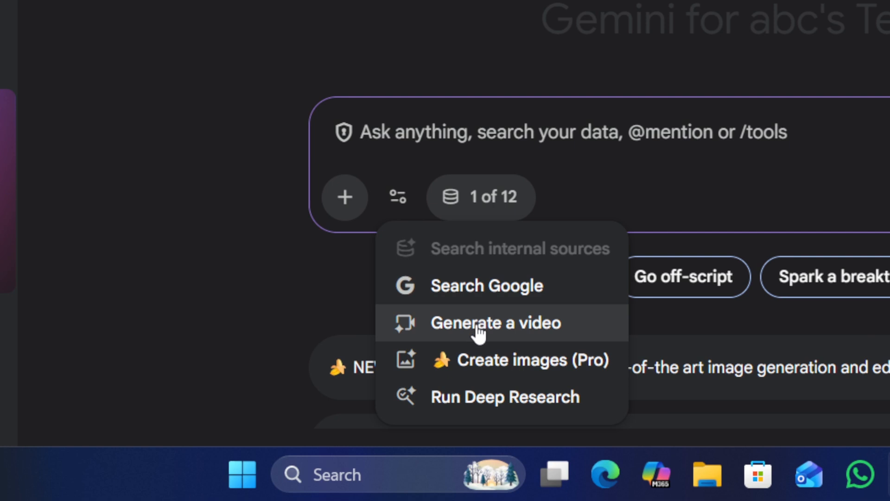
pyautogui.click(479, 333)
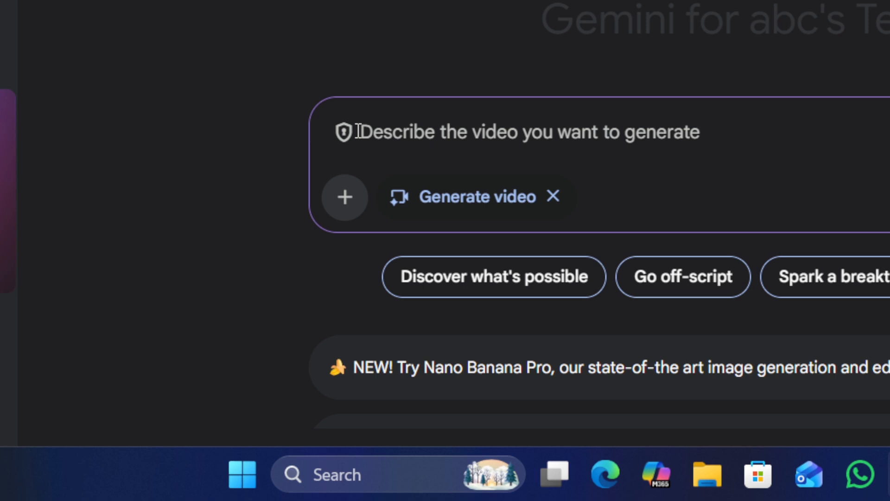
pyautogui.write('sri')
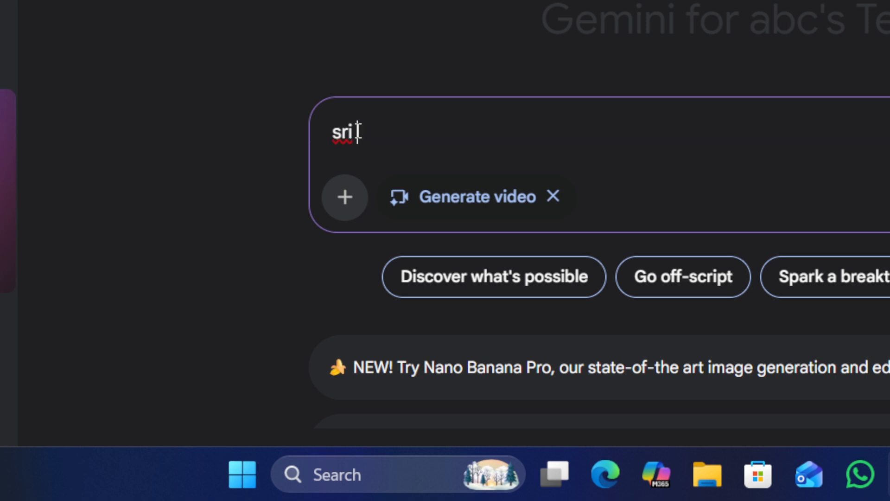
pyautogui.write(' lanka')
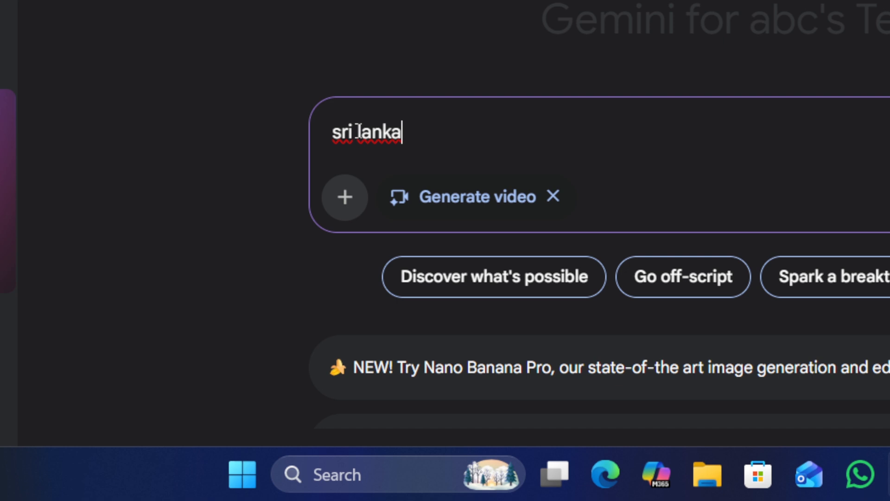
pyautogui.press('Return')
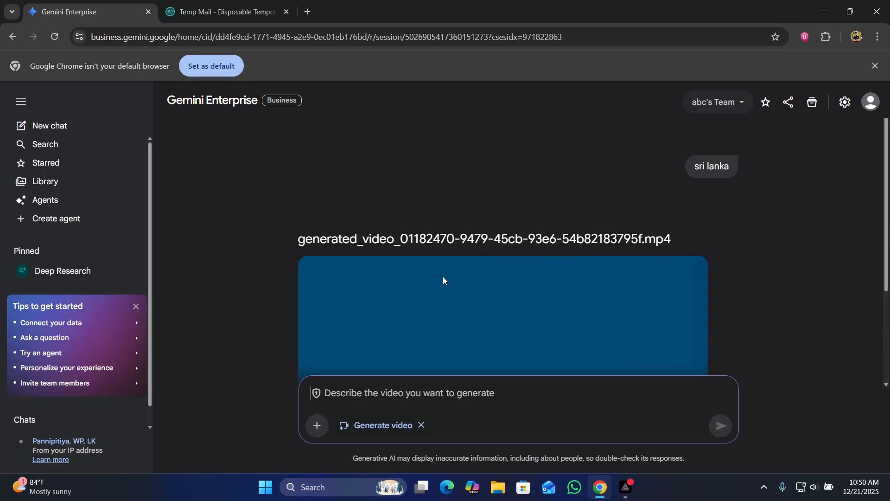
# Play back the generated Sri Lanka video and download it as an MP4 file
pyautogui.scroll(-3, 443, 276)
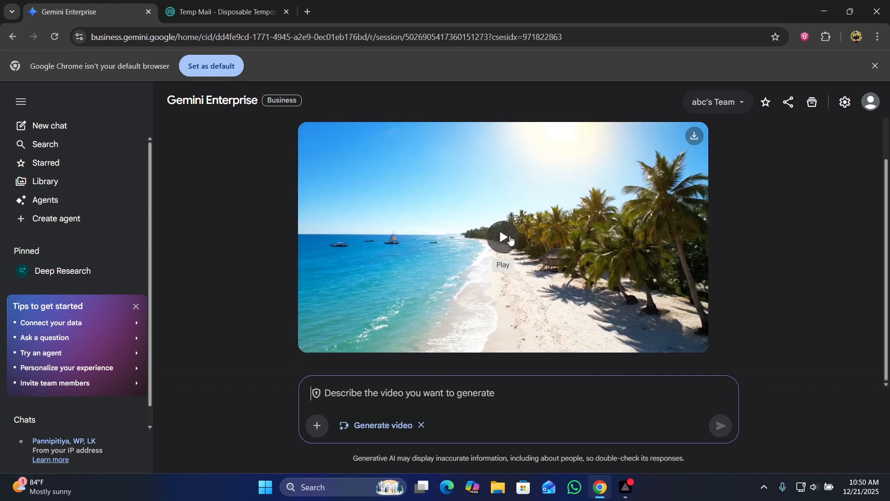
pyautogui.click(510, 239)
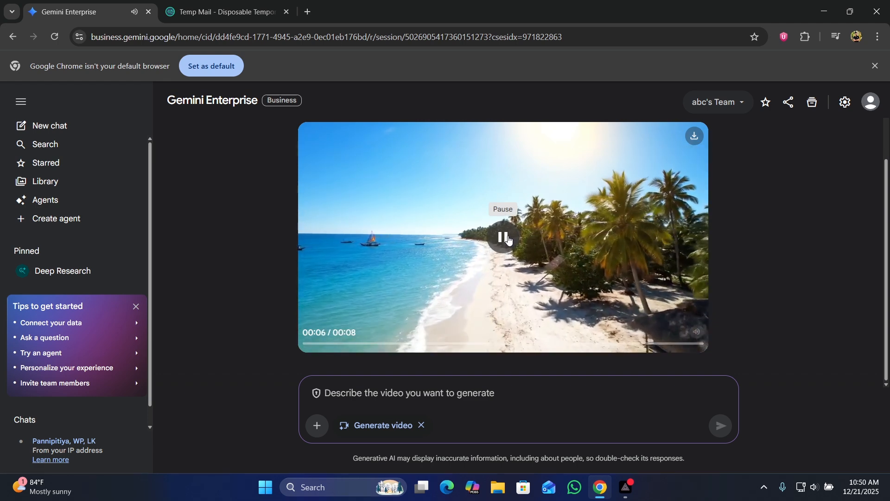
pyautogui.click(509, 240)
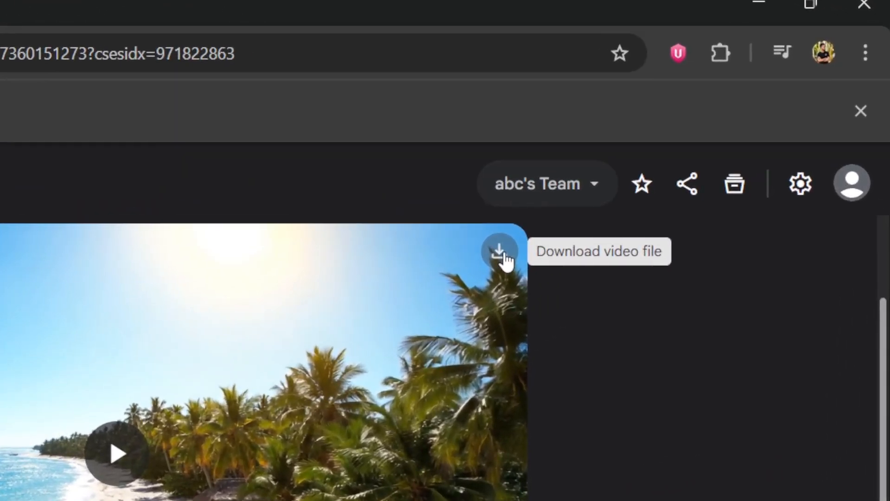
pyautogui.click(505, 258)
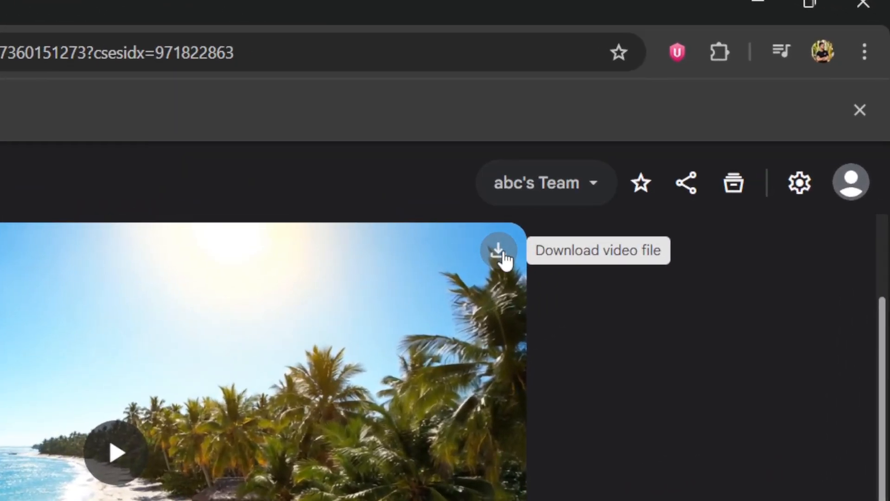
pyautogui.moveTo(553, 133)
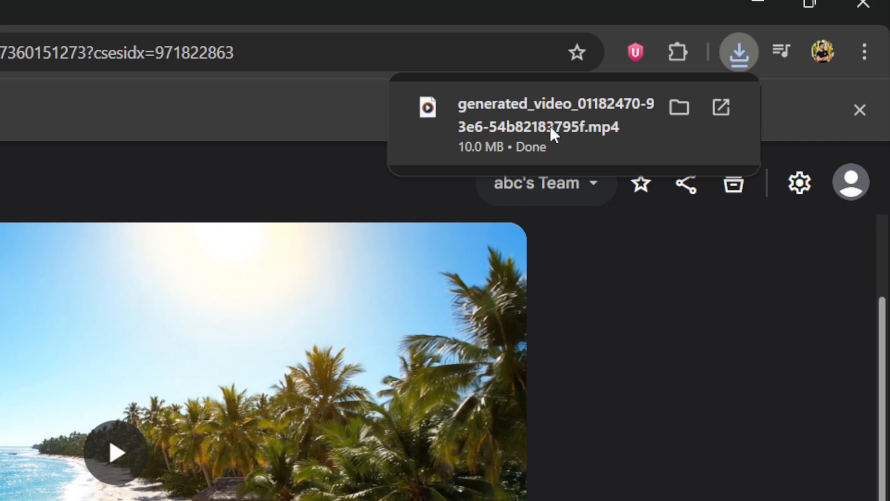
# Request another video in the same chat with the prompt "sri lanka kandy"
pyautogui.moveTo(508, 289)
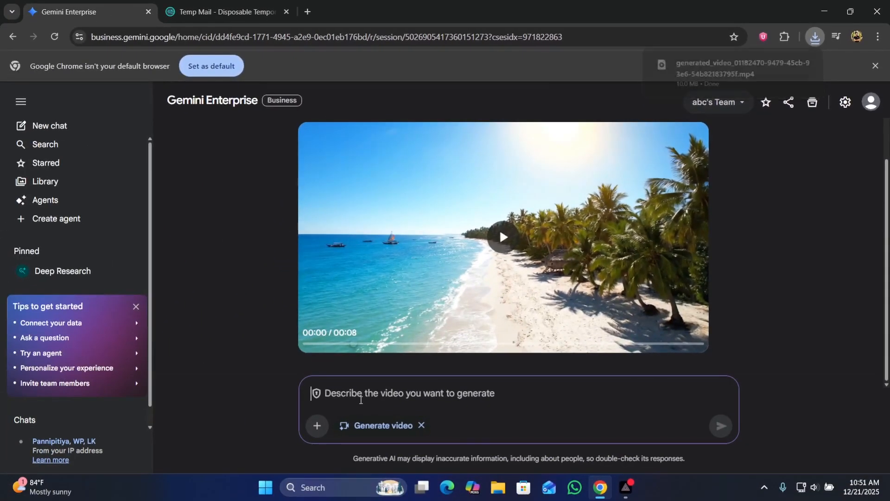
pyautogui.click(360, 401)
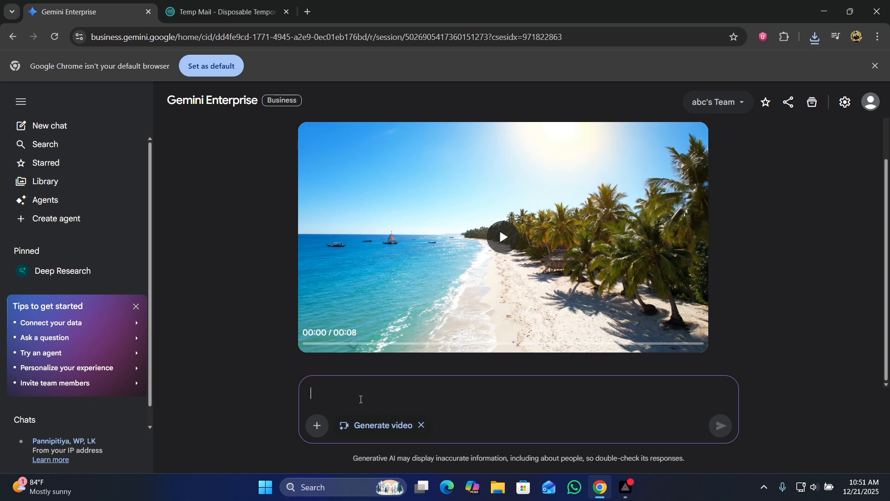
pyautogui.write('sri lanka')
pyautogui.write('kandy')
pyautogui.press('Return')
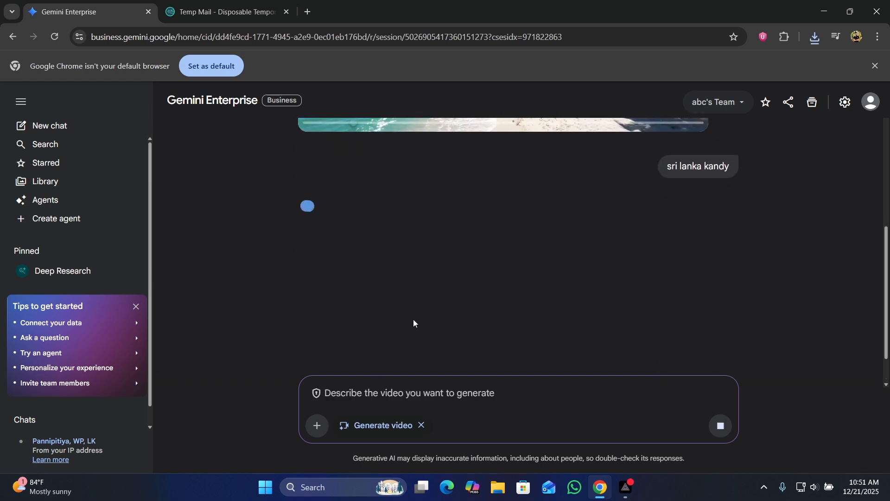